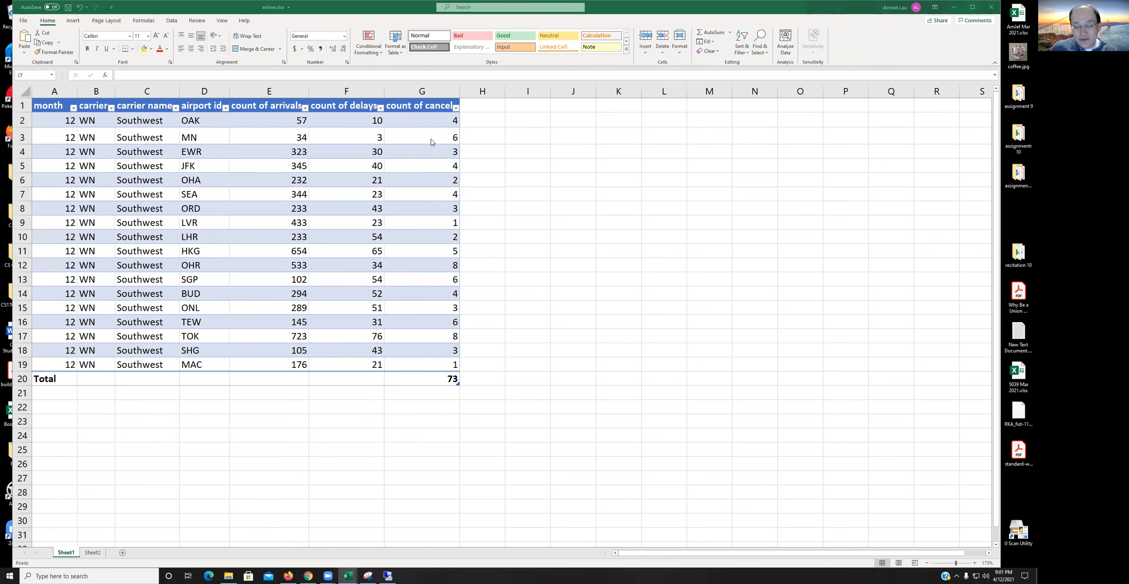
pyautogui.click(541, 122)
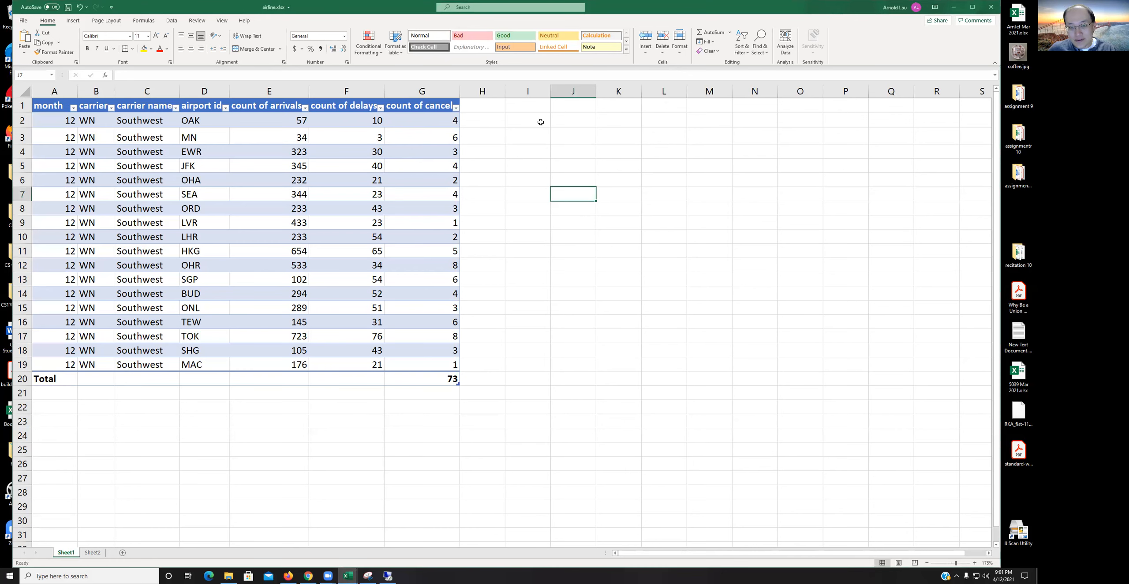
pyautogui.click(438, 118)
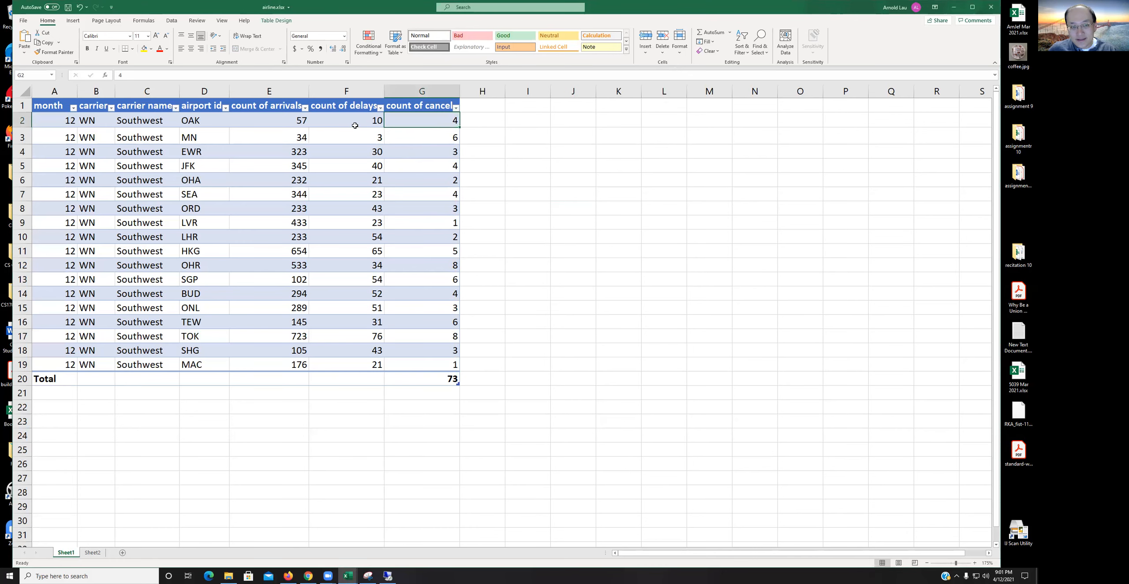
pyautogui.click(372, 120)
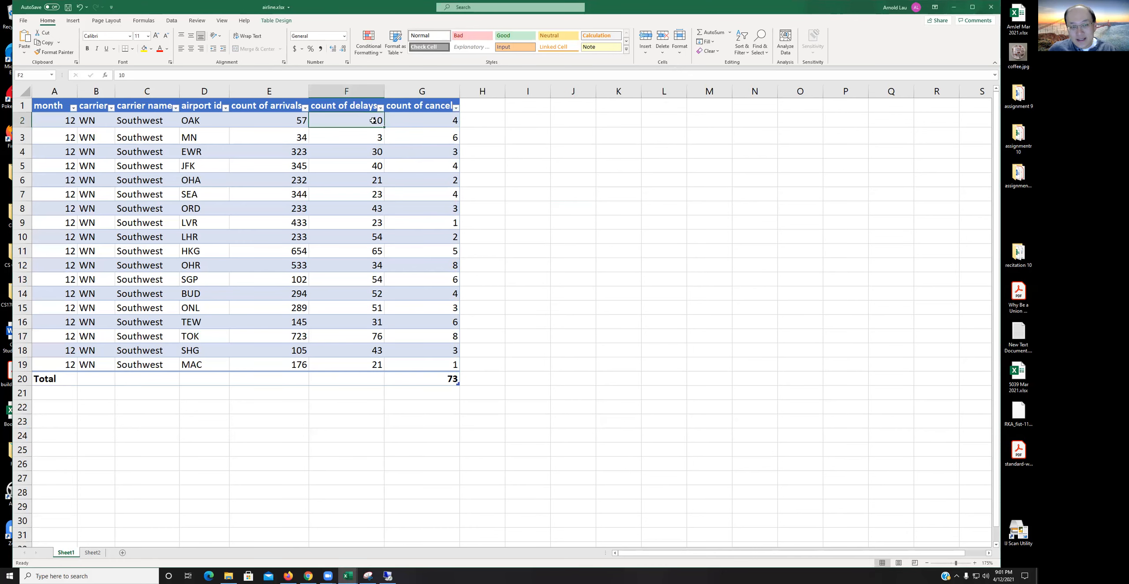
# Step: In cell I2, begin an IF(AND()) formula testing count of cancel greater than 3 and count of delays greater than 10
pyautogui.click(535, 124)
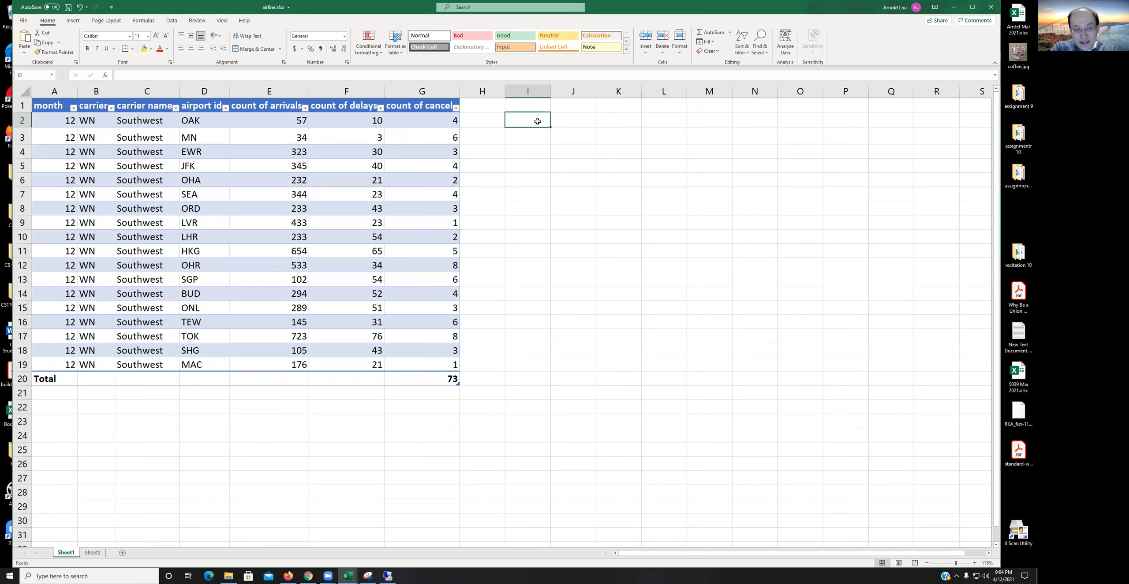
pyautogui.write('=IF')
pyautogui.doubleClick(525, 134)
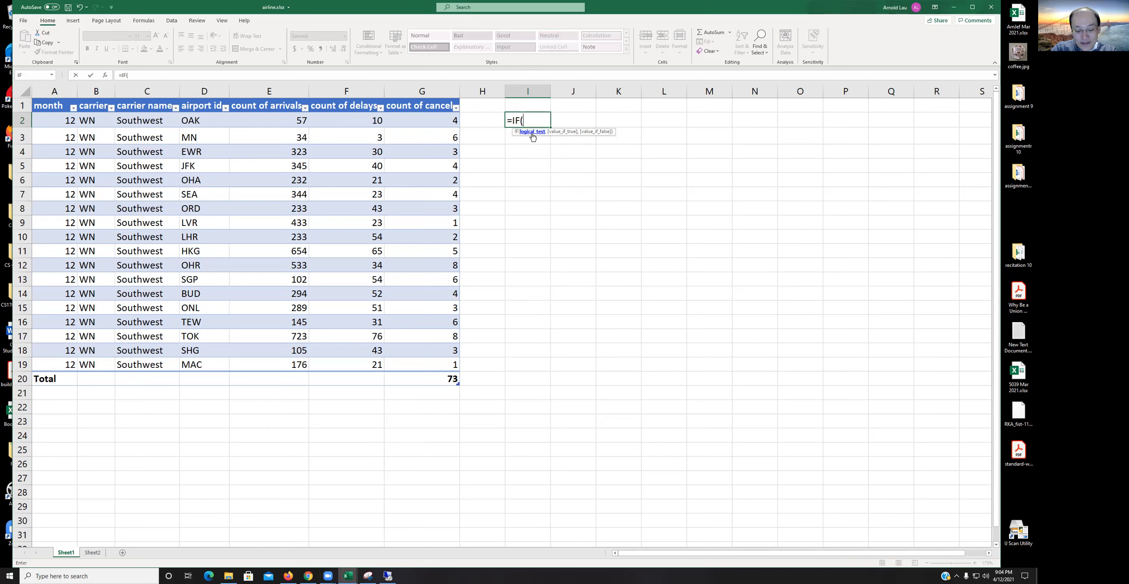
pyautogui.write('AND')
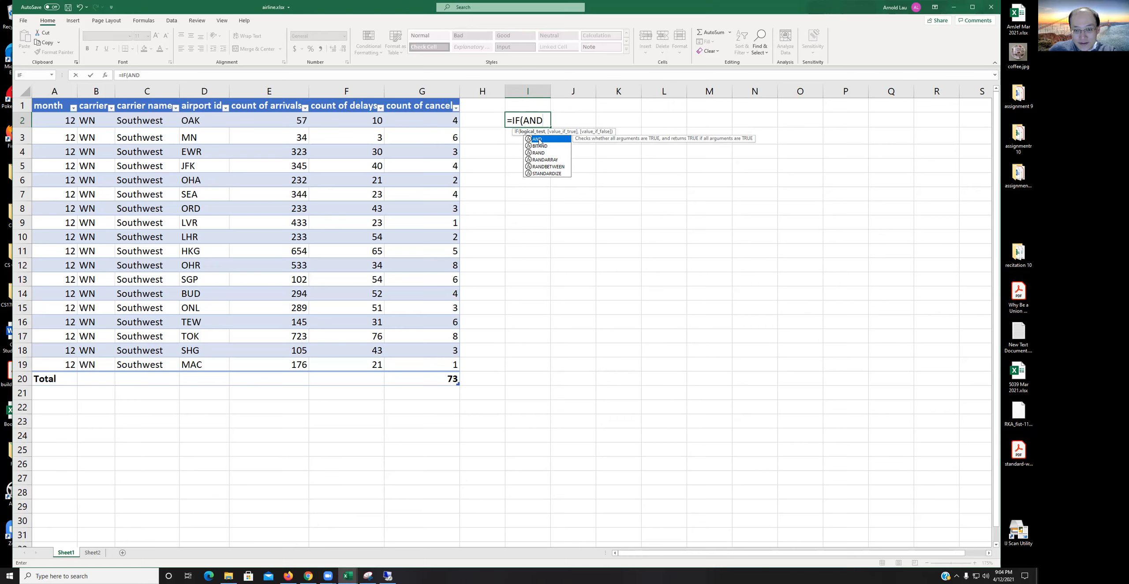
pyautogui.doubleClick(539, 140)
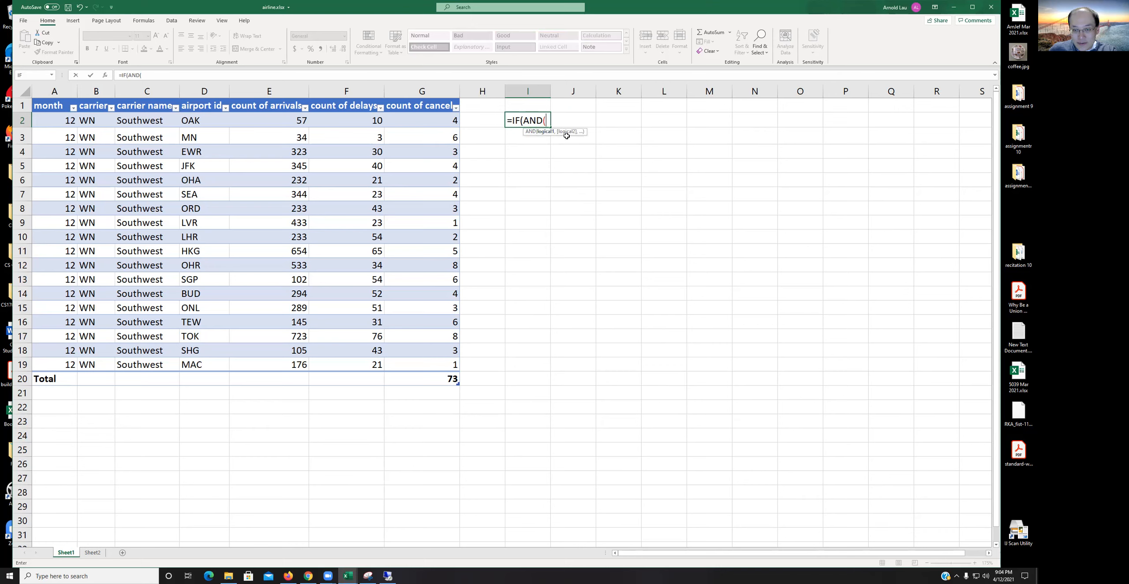
pyautogui.click(441, 122)
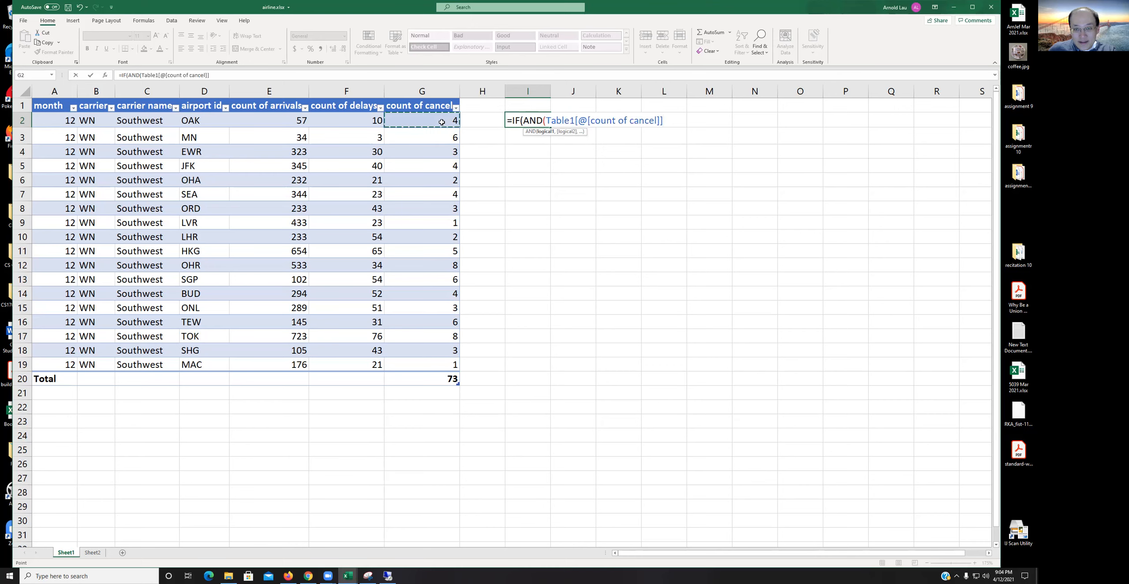
pyautogui.write('>')
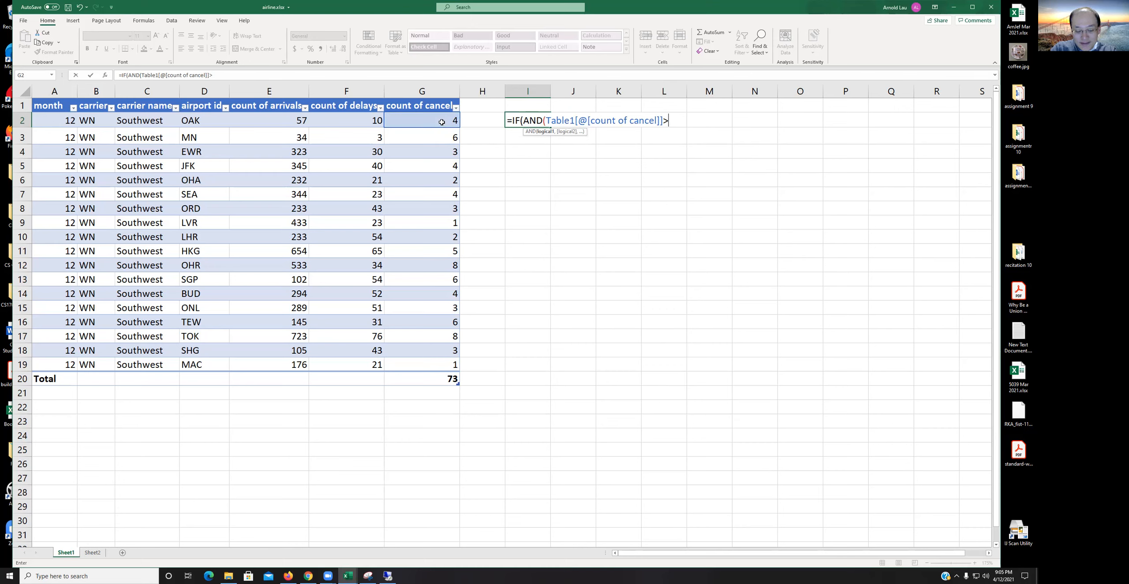
pyautogui.write('3,')
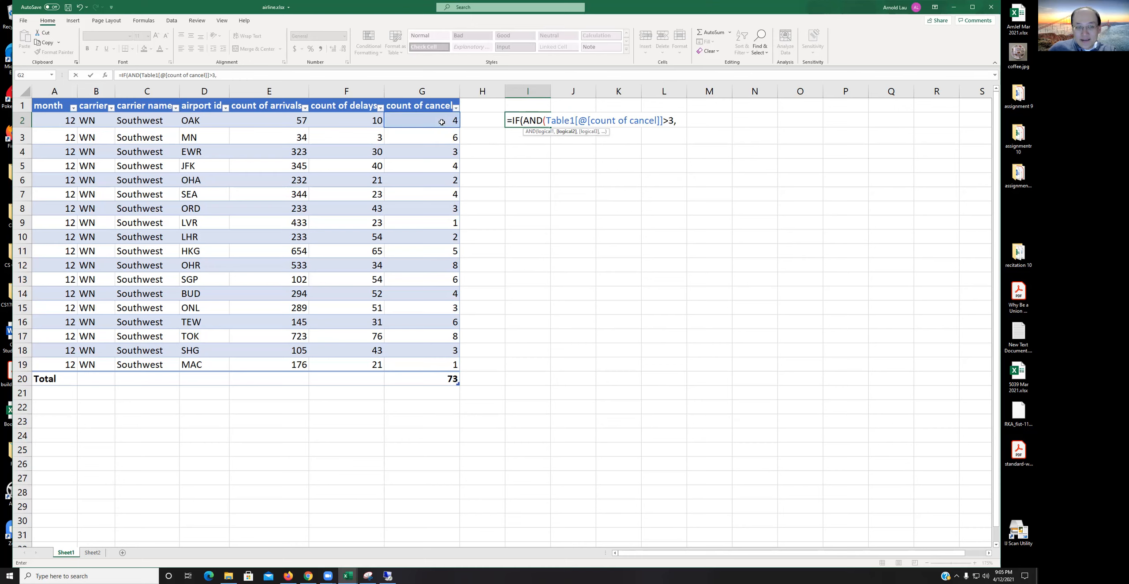
pyautogui.click(353, 120)
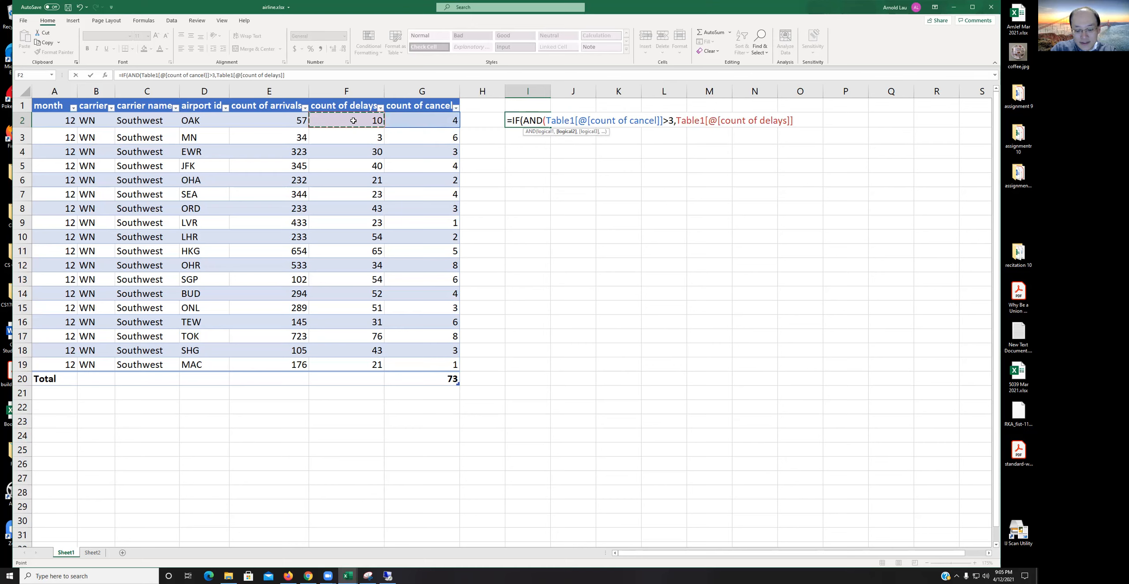
pyautogui.write('>10)')
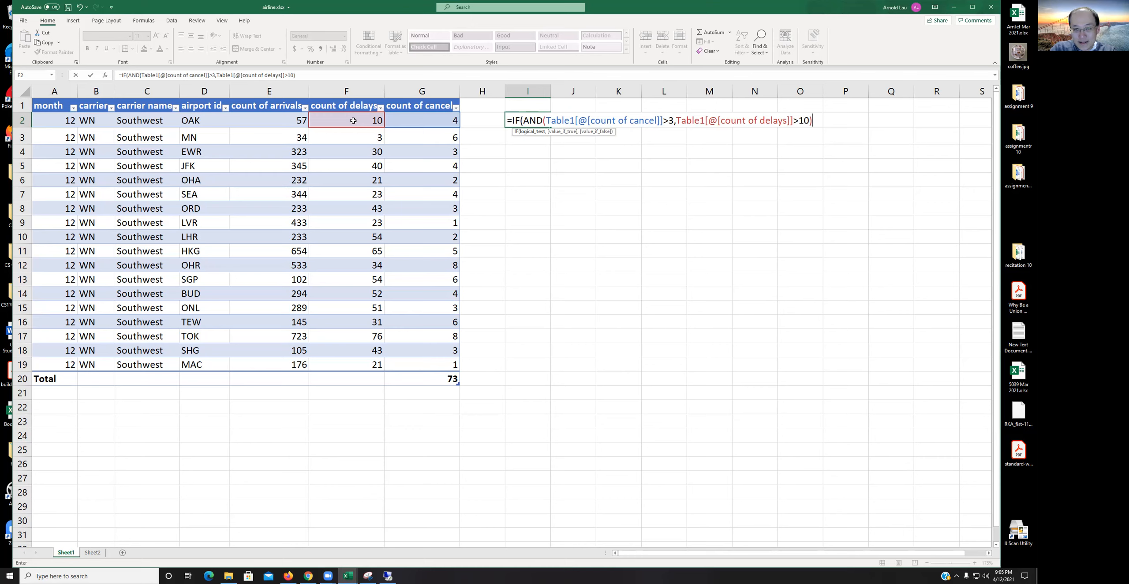
# Step: Complete the formula with "True" and "False" as its results and enter it
pyautogui.write(',')
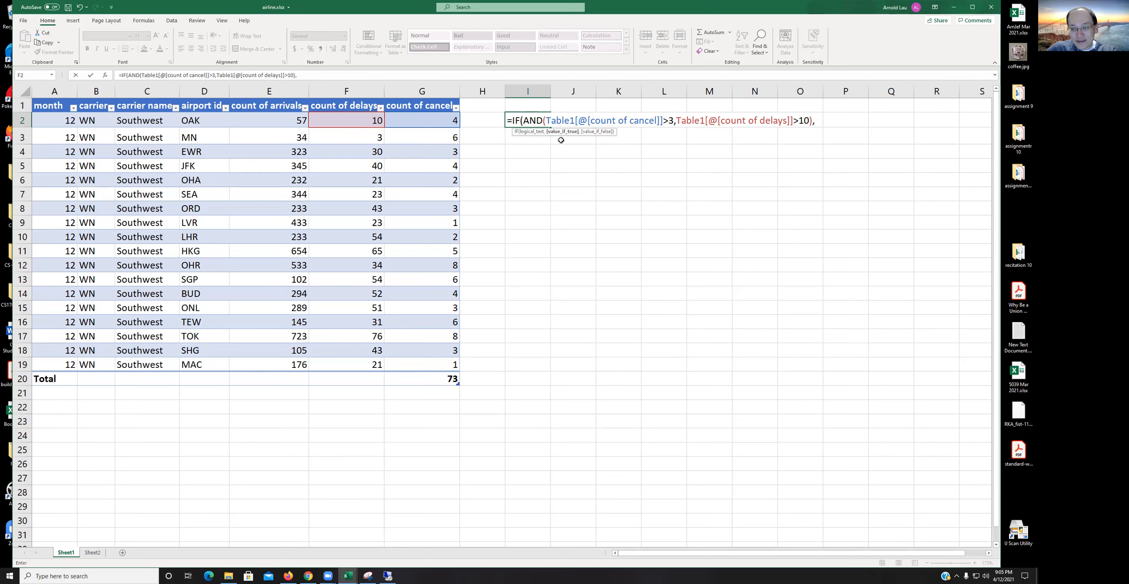
pyautogui.write('"')
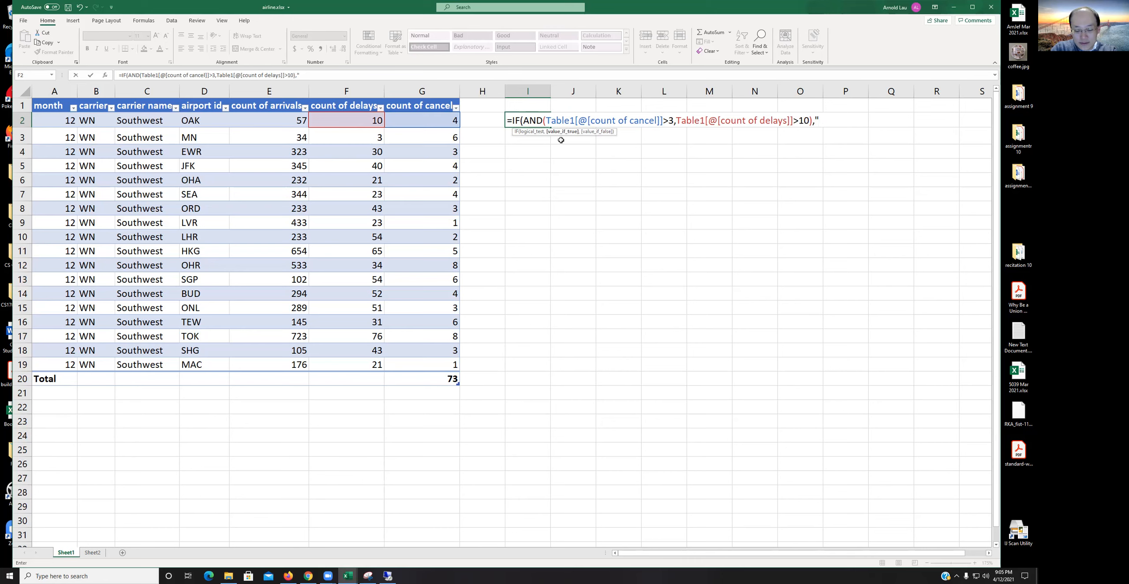
pyautogui.write('True","False')
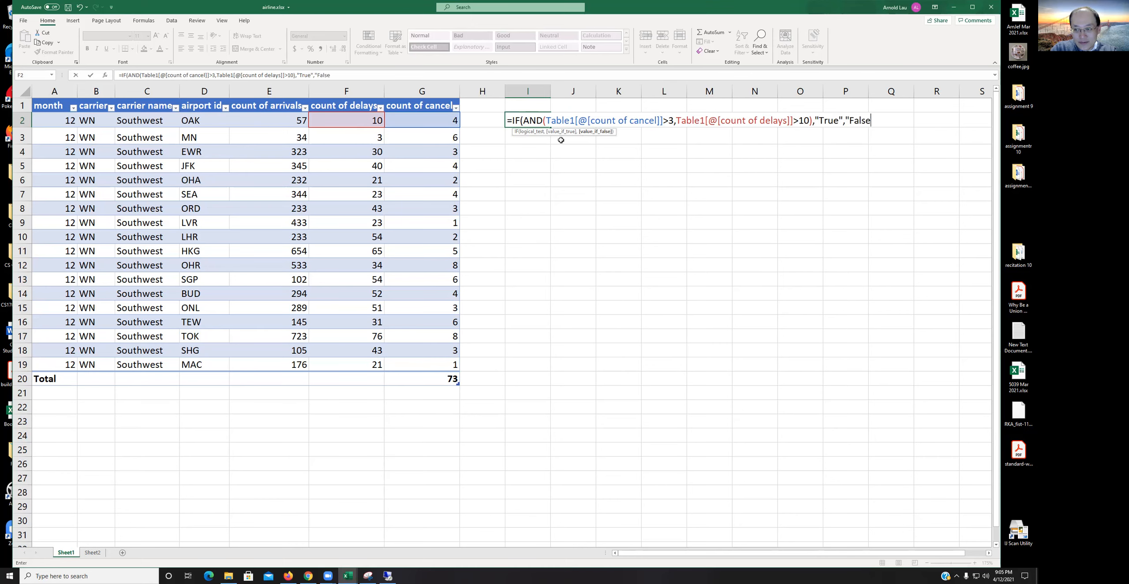
pyautogui.write('")')
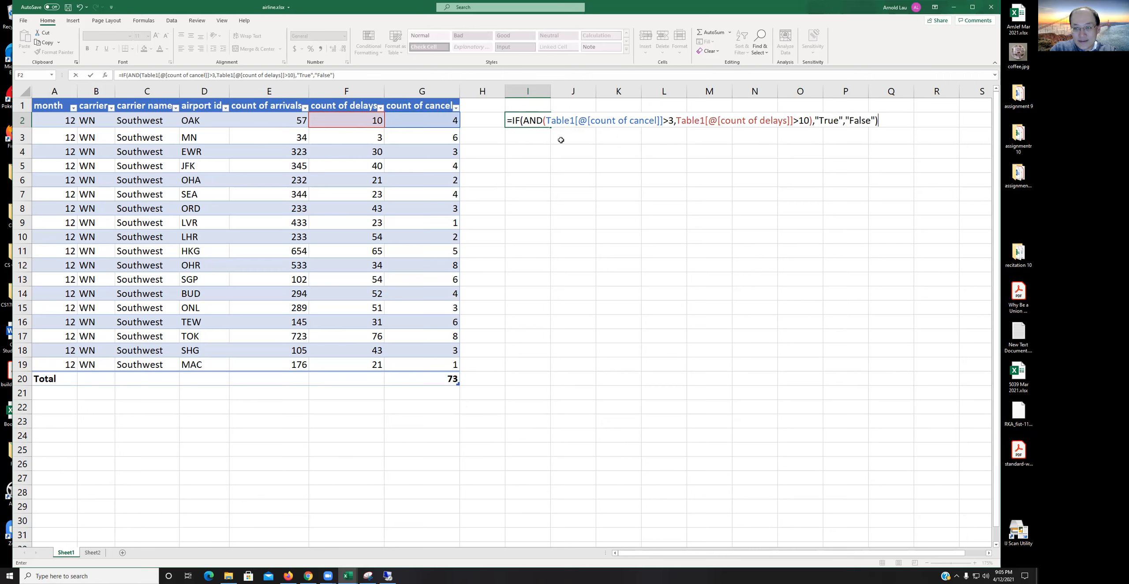
pyautogui.press('Return')
# Step: Fill the I2 formula down through row 19 of the table
pyautogui.press('Up')
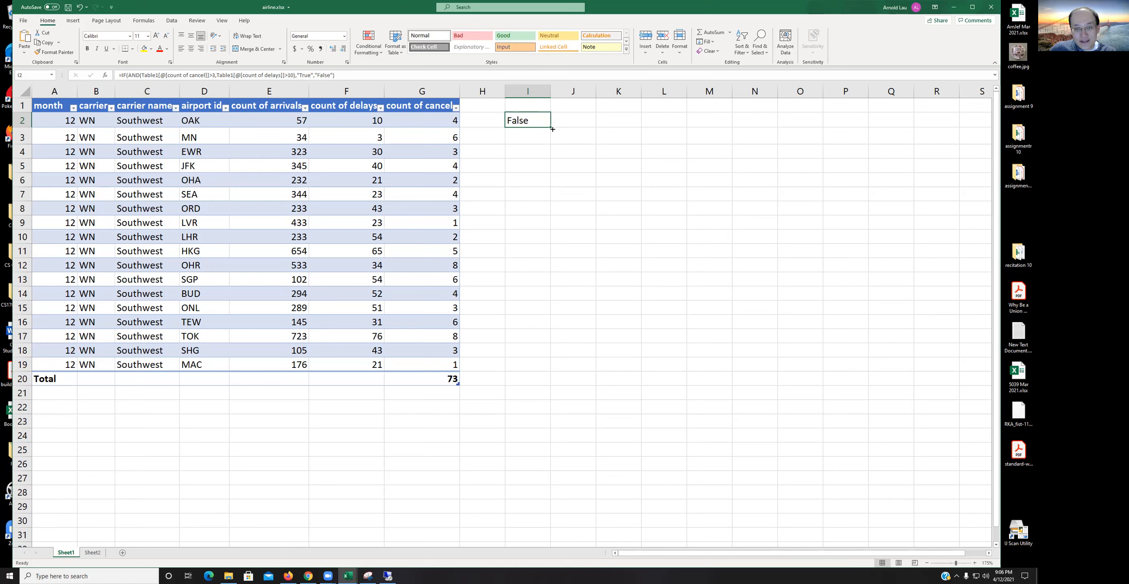
pyautogui.moveTo(551, 128); pyautogui.dragTo(558, 368)
pyautogui.click(559, 451)
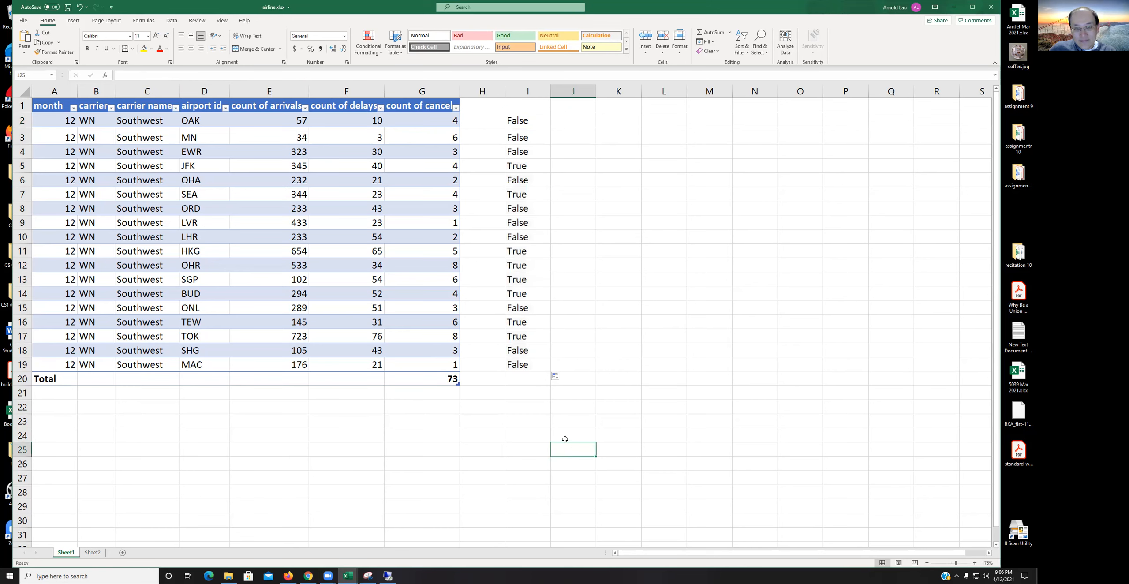
pyautogui.click(522, 166)
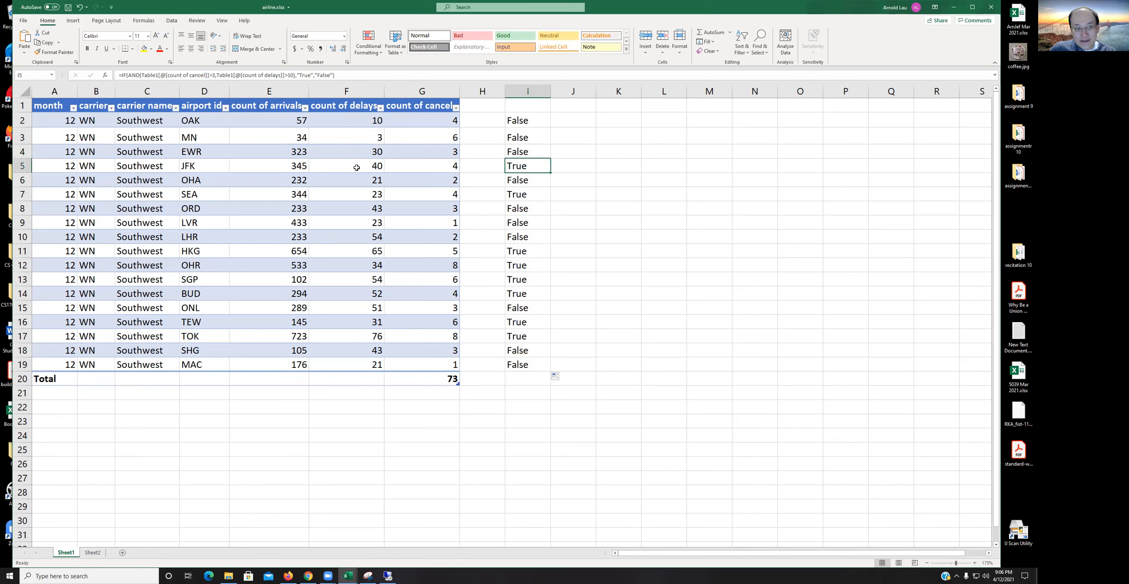
pyautogui.click(512, 423)
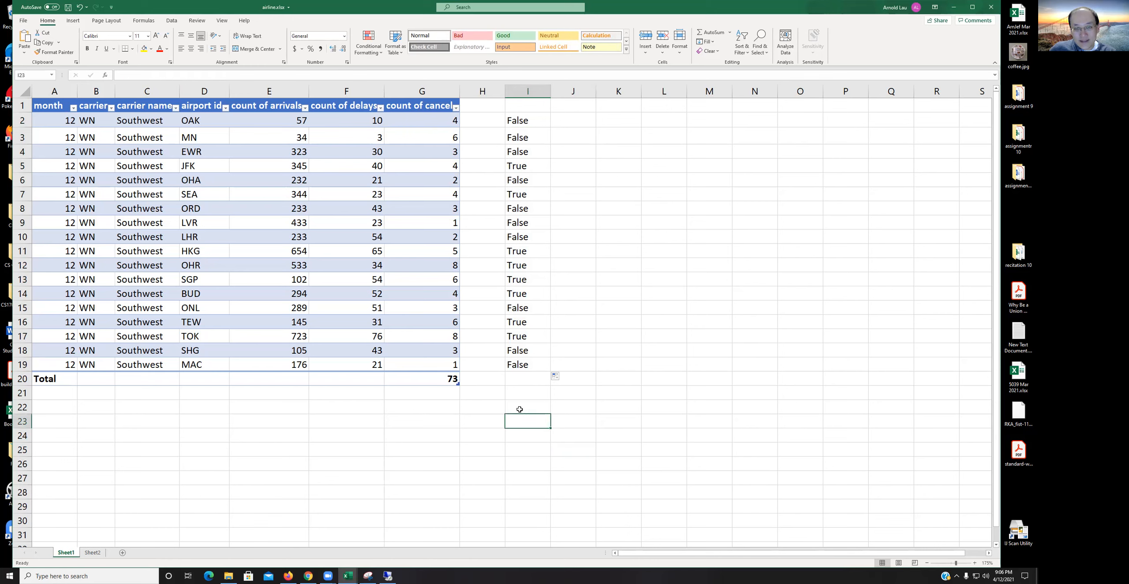
pyautogui.click(525, 120)
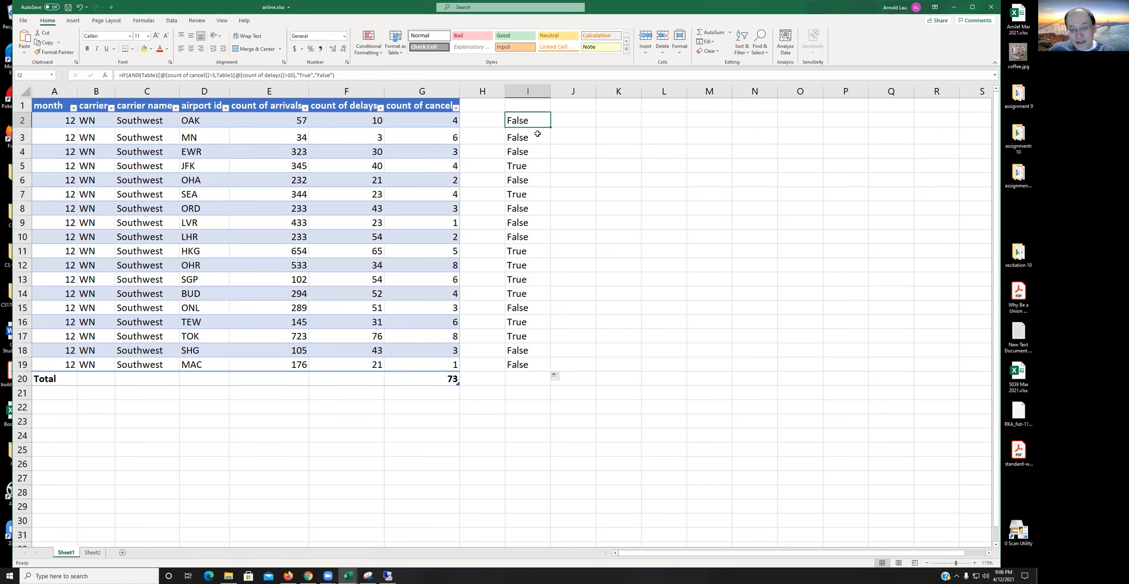
# Step: In cell J2, start an IF formula whose test is count of cancel greater than 3
pyautogui.click(568, 119)
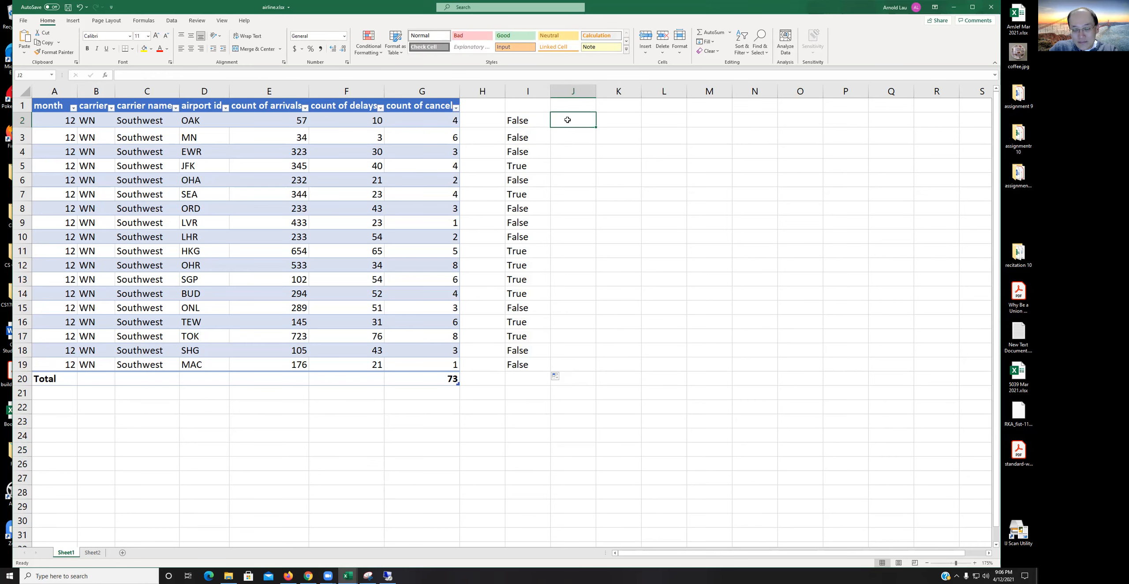
pyautogui.write('=')
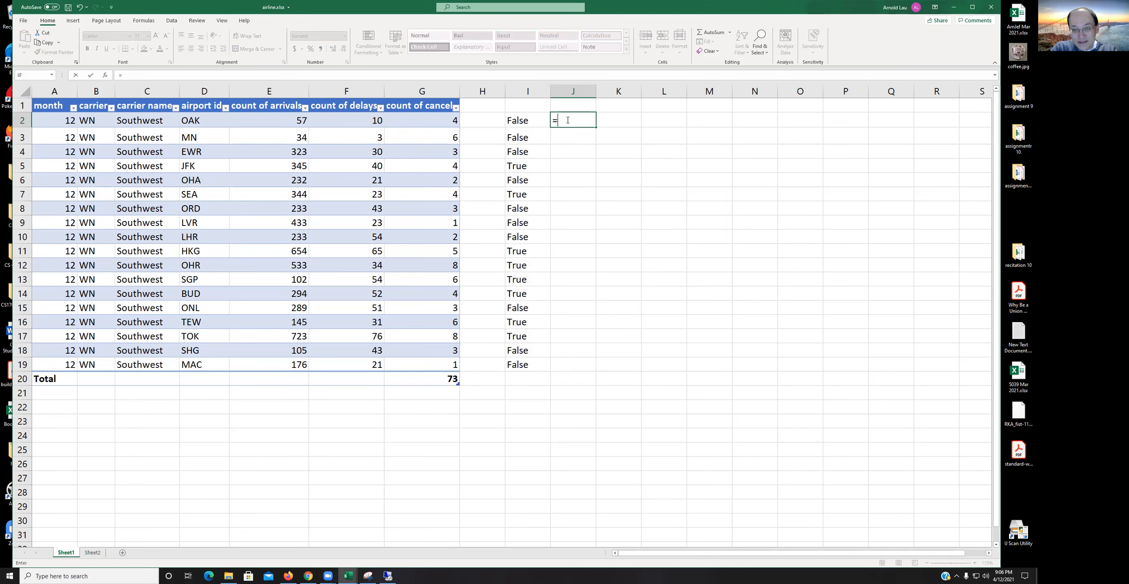
pyautogui.write('IF')
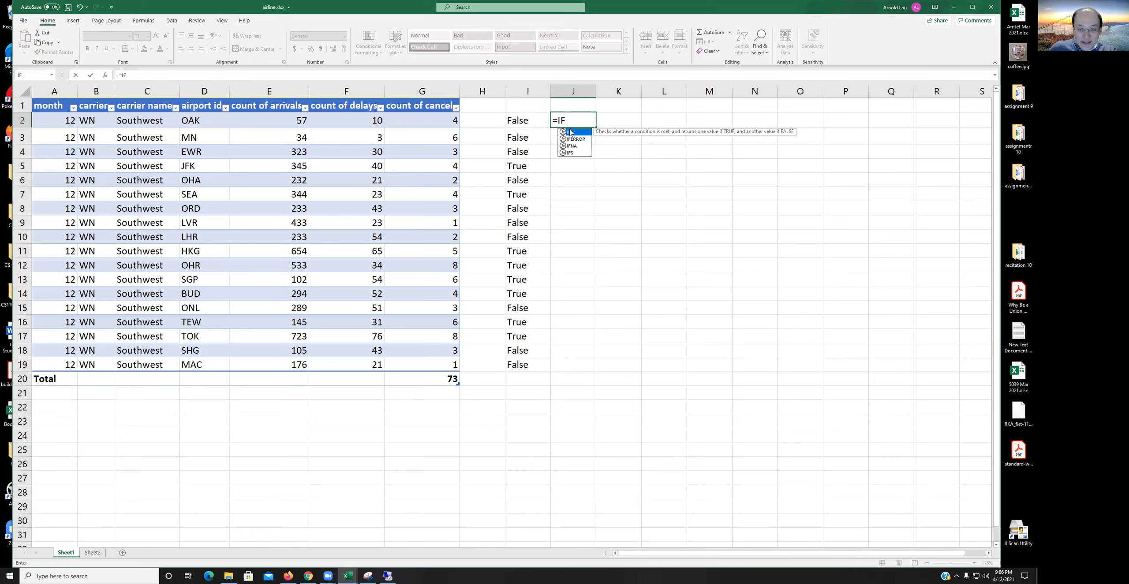
pyautogui.write('(')
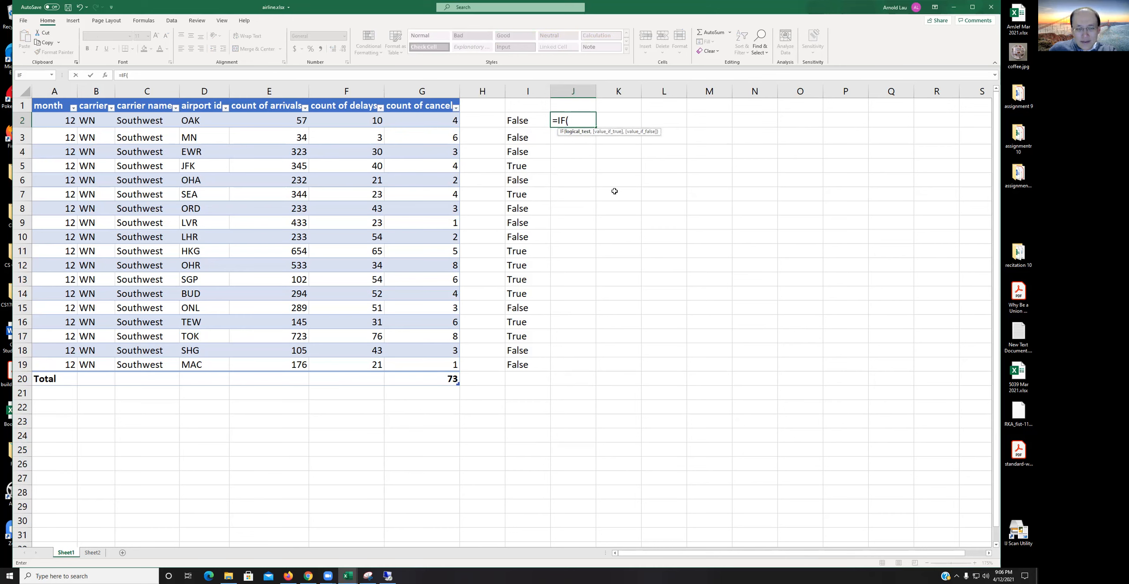
pyautogui.click(425, 120)
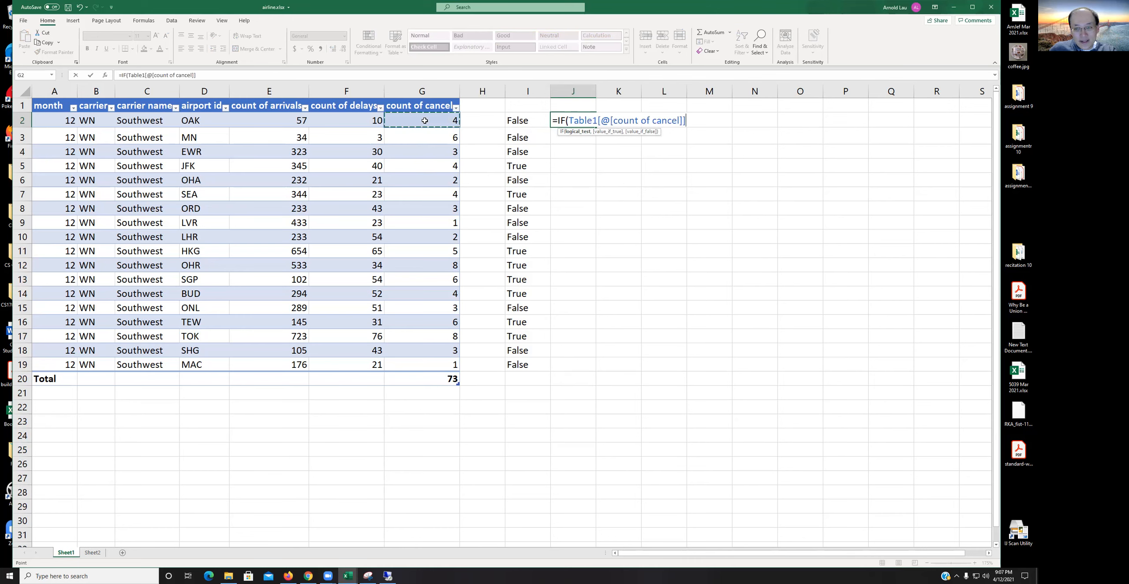
pyautogui.write('>')
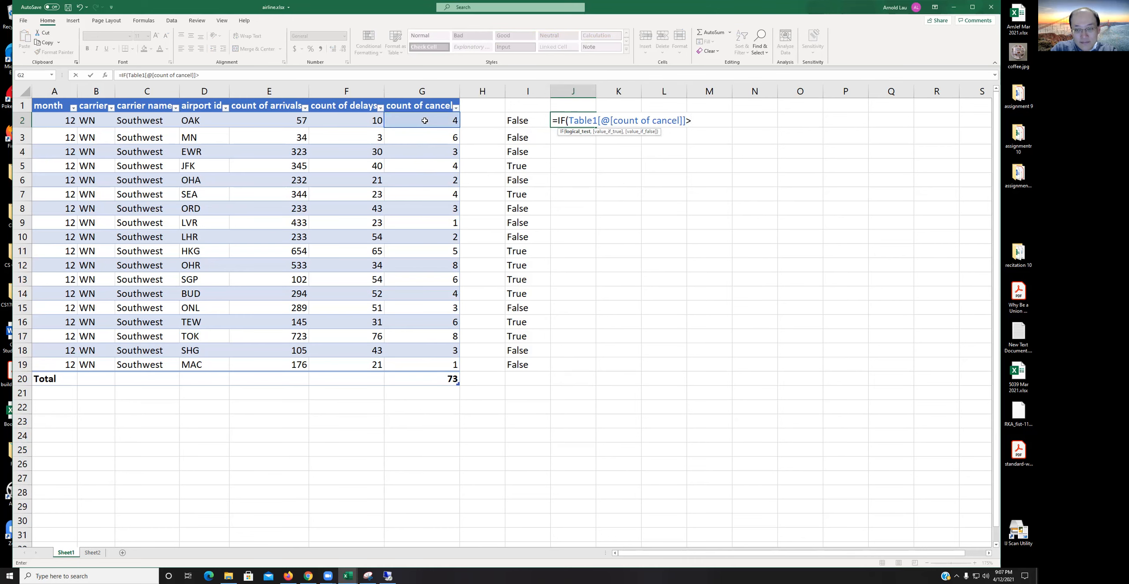
pyautogui.write('3,')
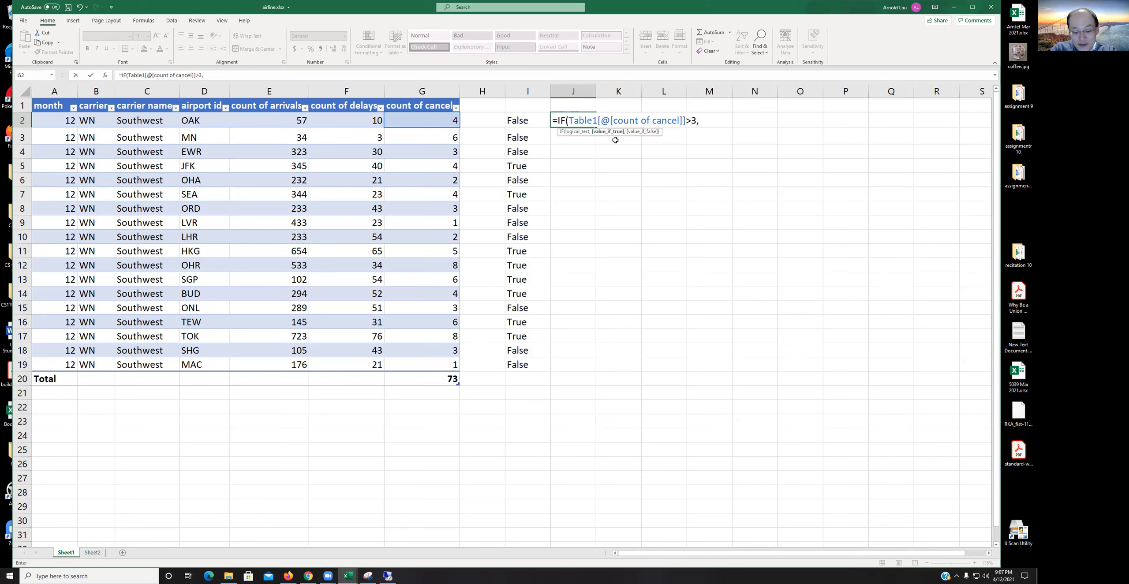
# Step: Nest a second IF in J2's formula whose test is count of delays greater than 10
pyautogui.write('IF')
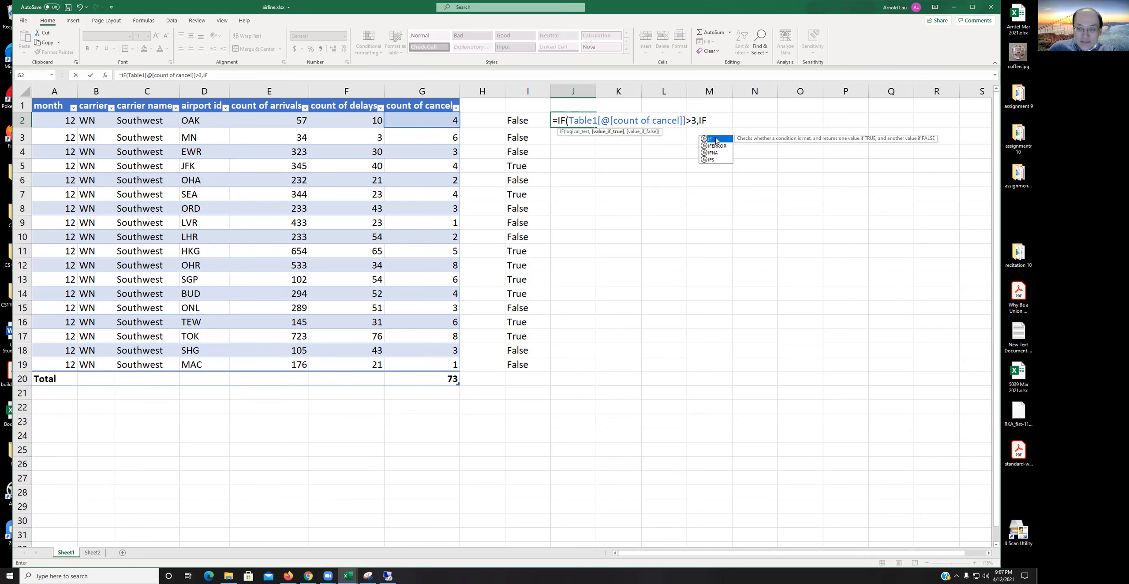
pyautogui.write('(')
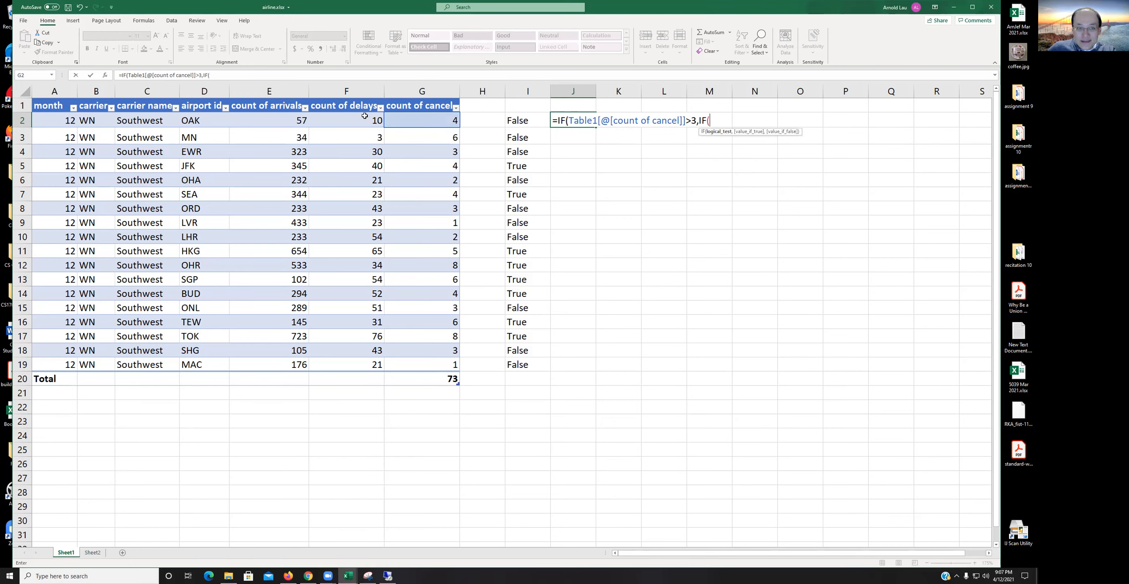
pyautogui.click(357, 124)
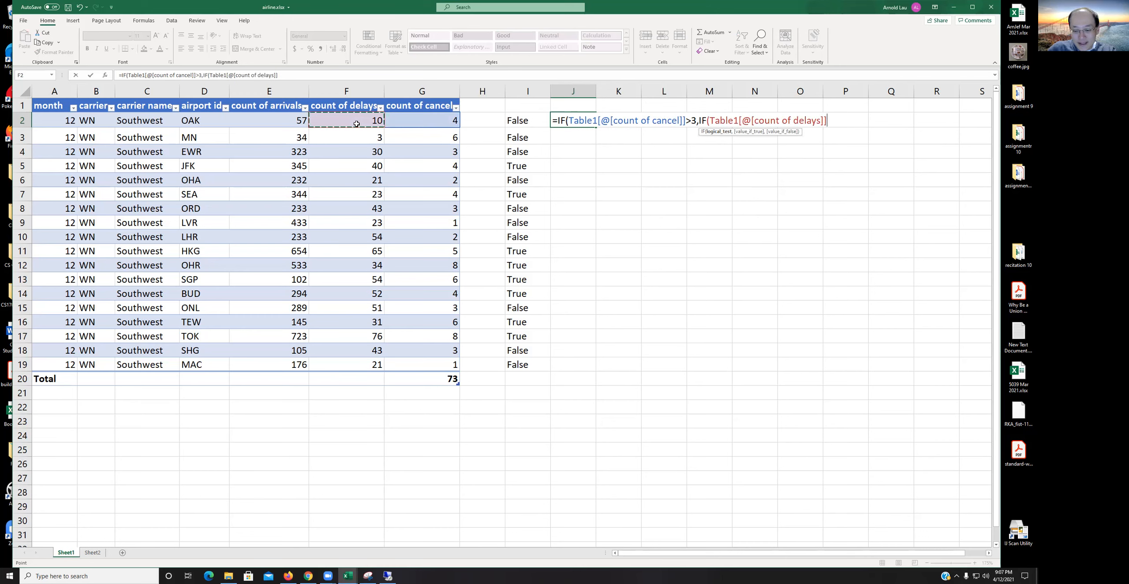
pyautogui.write('>10')
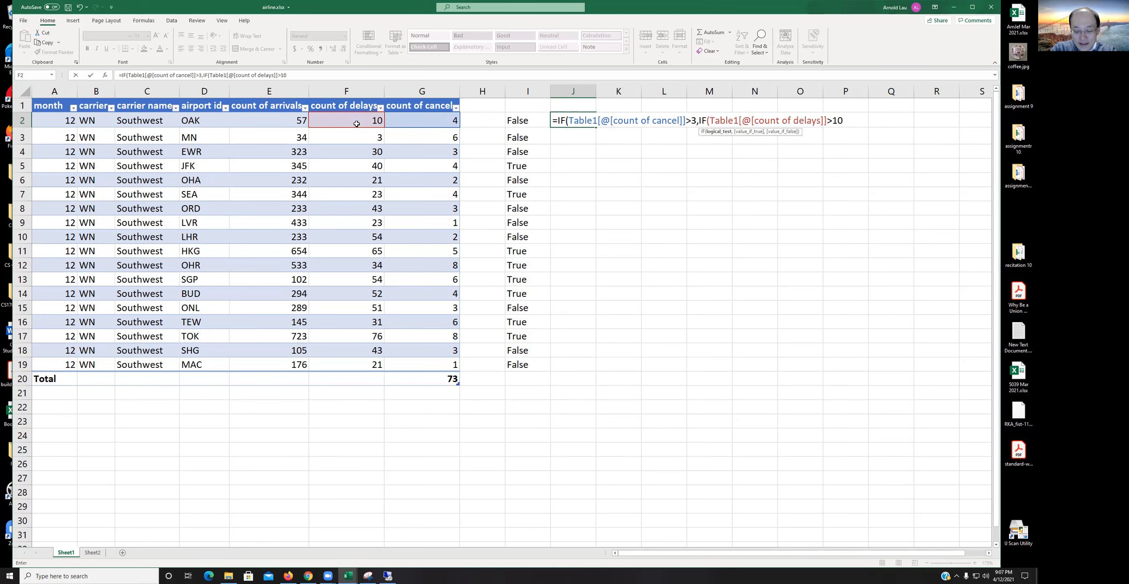
pyautogui.write(',')
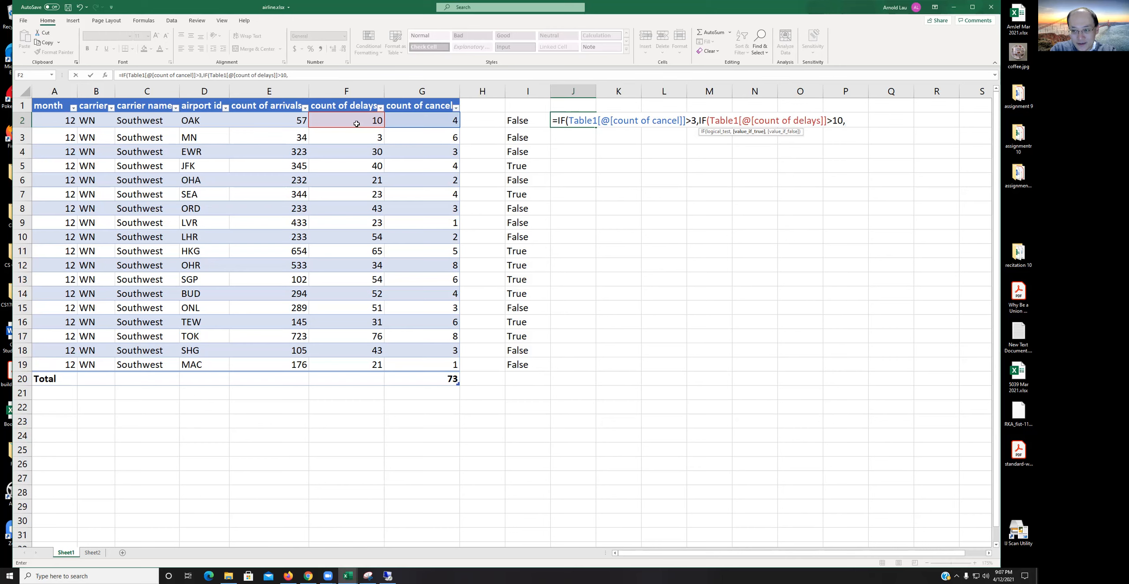
# Step: Give the inner IF "True" and "False" results, add "False" as the outer IF's false result, and enter the formula
pyautogui.write('"True","False"')
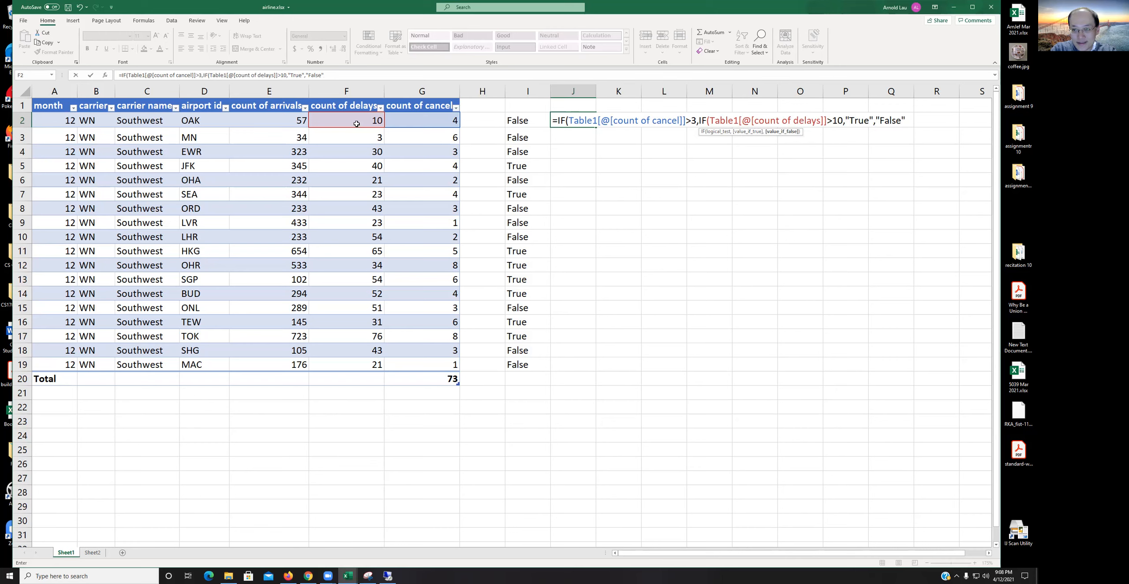
pyautogui.write(')')
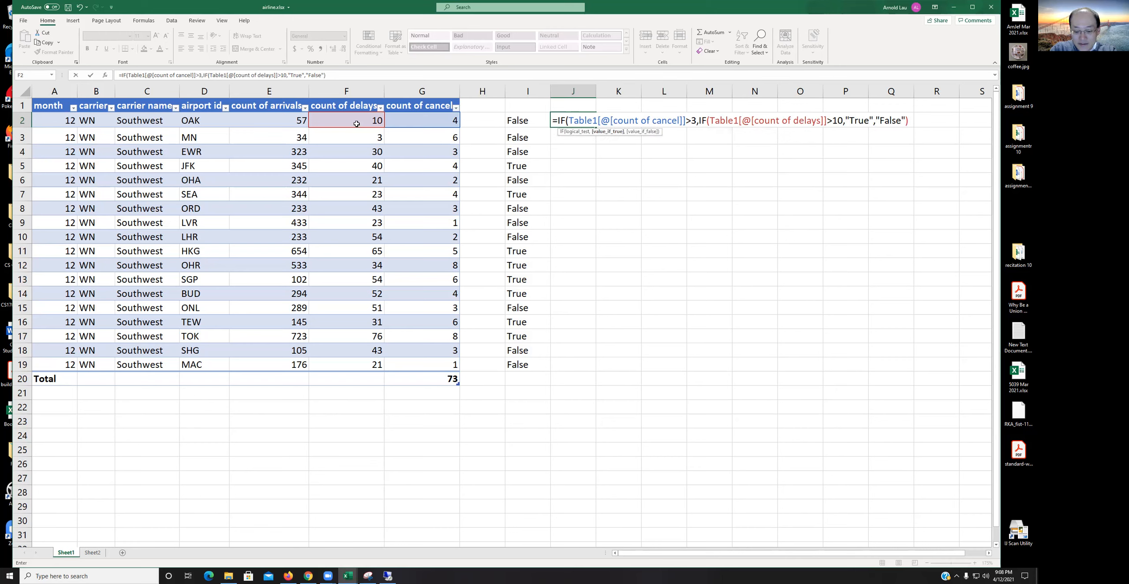
pyautogui.write(',"False"')
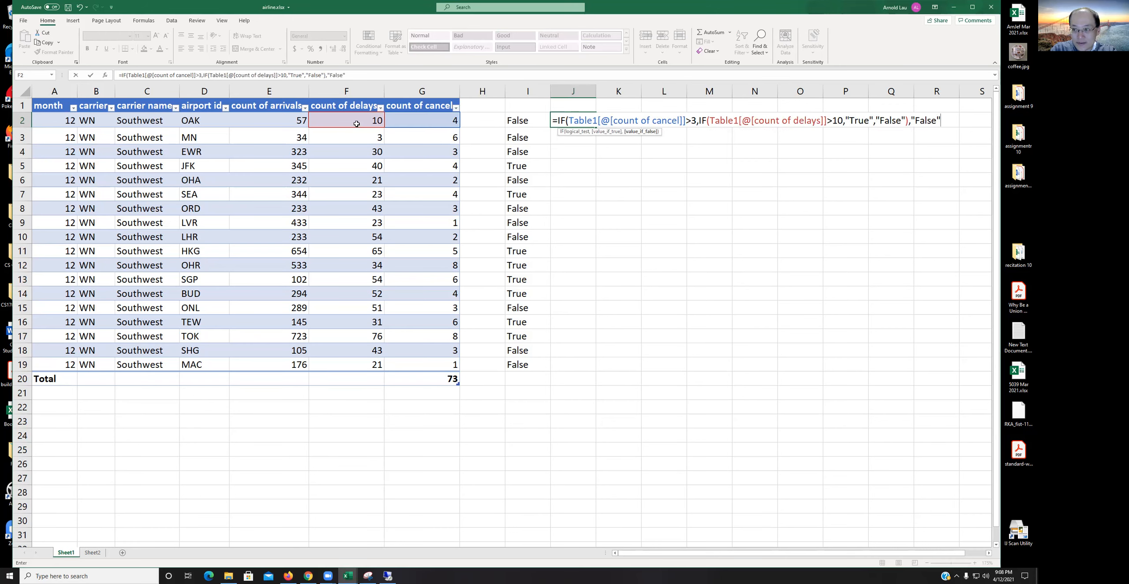
pyautogui.write(')')
pyautogui.press('Return')
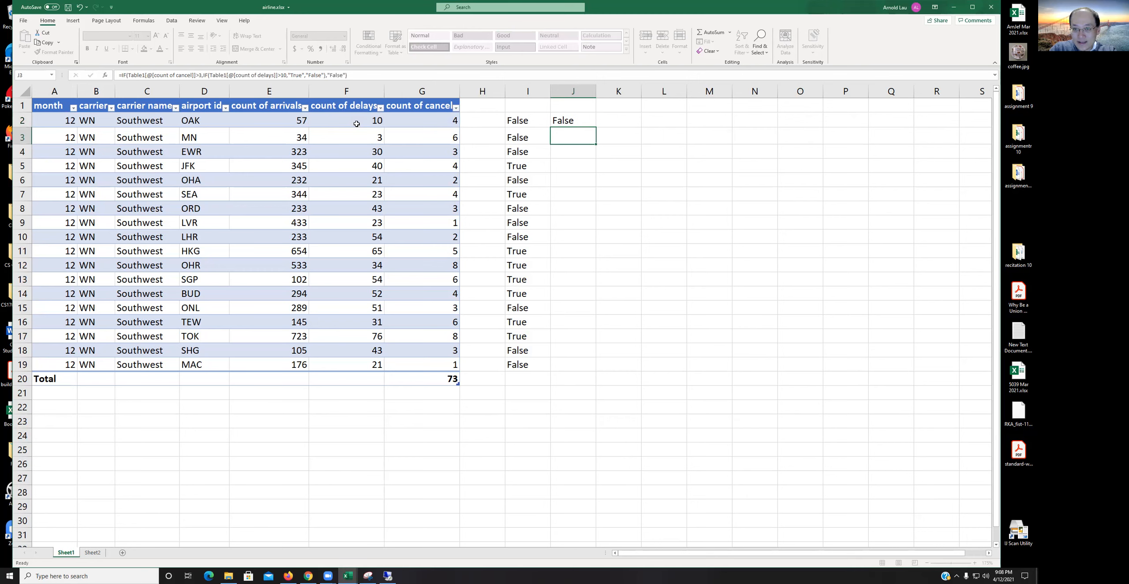
# Step: Compare the formulas in cells I2 and J2 and the referenced delay cell
pyautogui.press('Up')
pyautogui.press('Left')
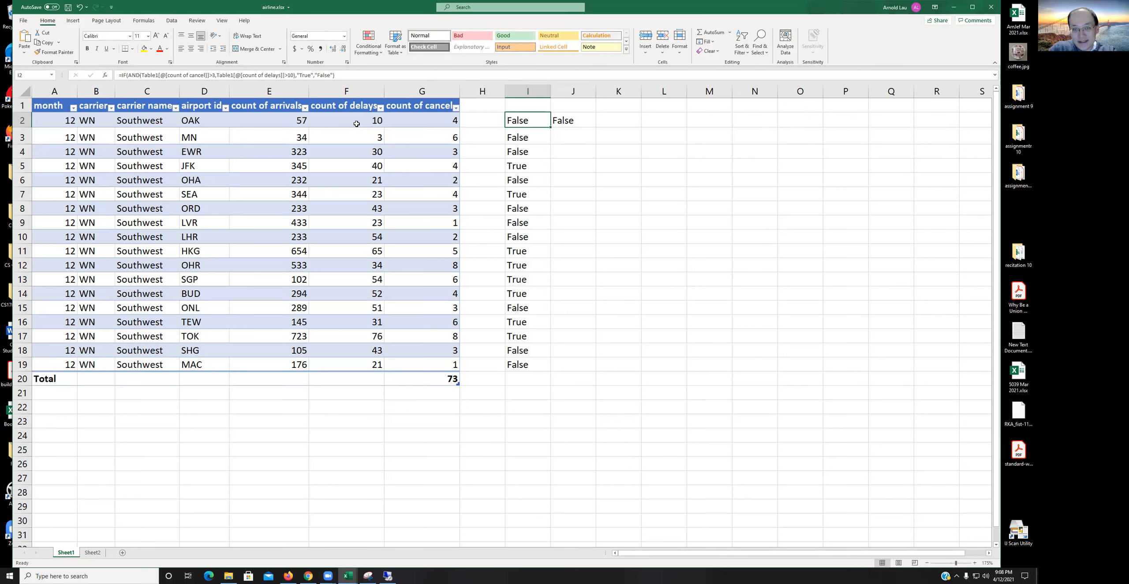
pyautogui.press('Right')
pyautogui.press('Left')
pyautogui.press('Right')
pyautogui.press('Left')
pyautogui.press('Right')
pyautogui.press('Left')
pyautogui.press('Left')
pyautogui.press('Left')
pyautogui.press('Left')
pyautogui.press('Left')
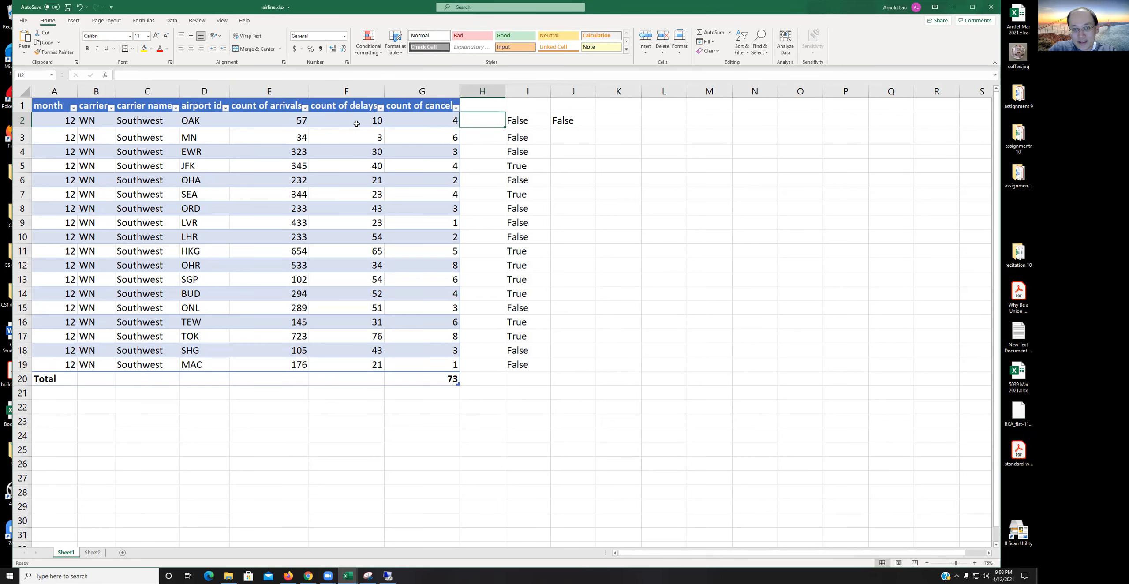
pyautogui.press('Right')
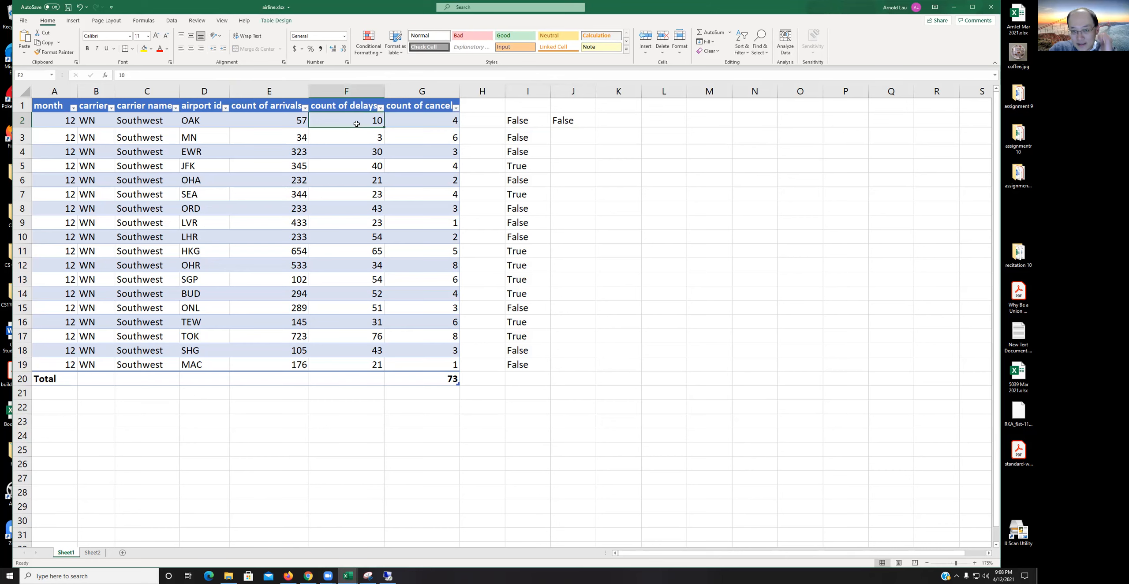
pyautogui.press('Right')
pyautogui.press('Left')
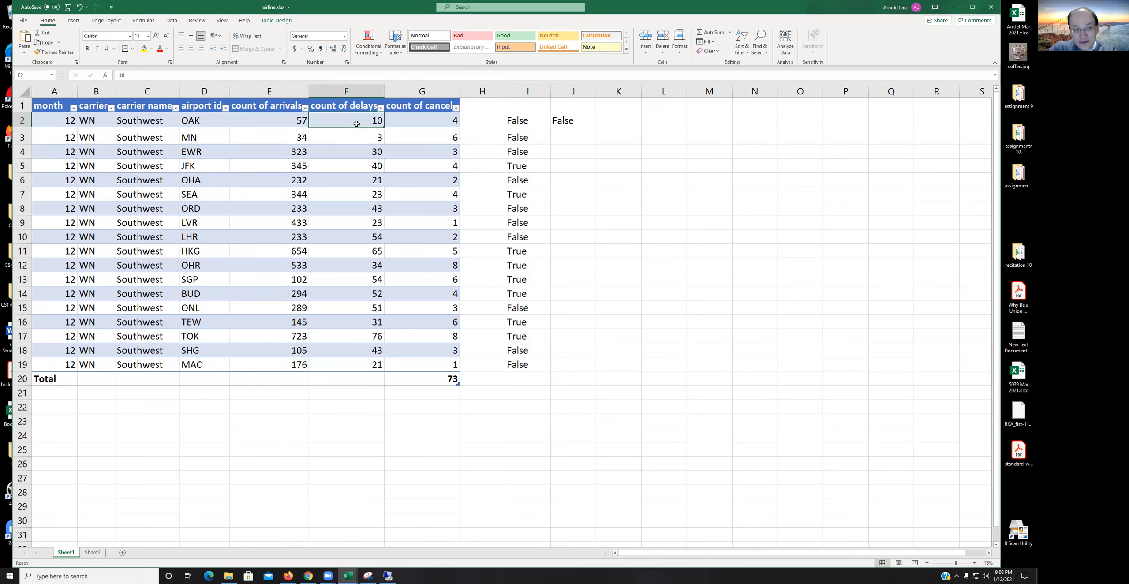
pyautogui.press('Right')
pyautogui.press('Right')
pyautogui.press('Right')
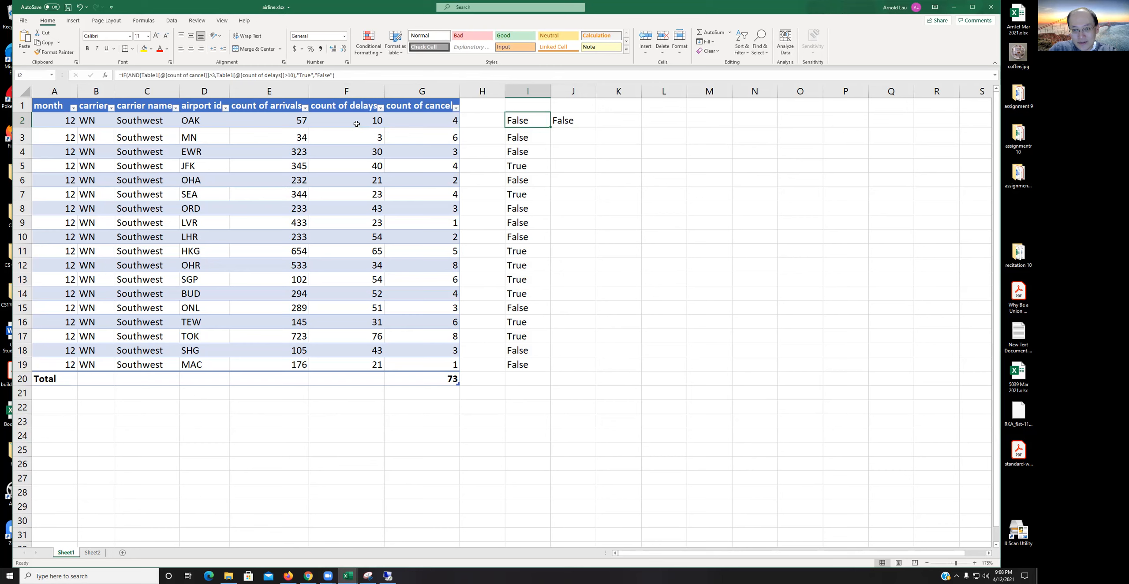
pyautogui.press('Right')
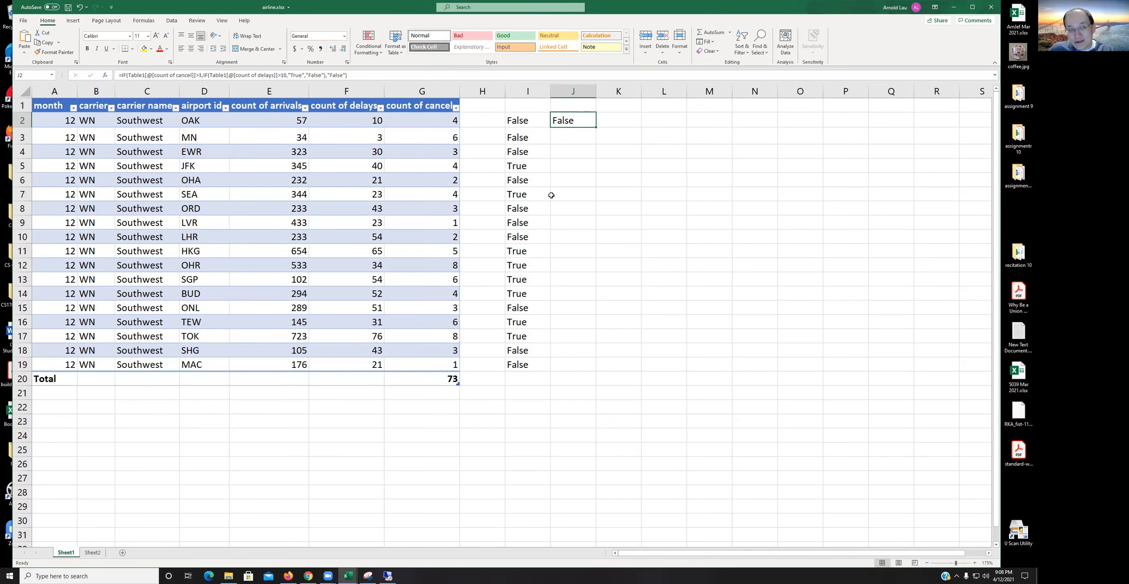
pyautogui.click(541, 120)
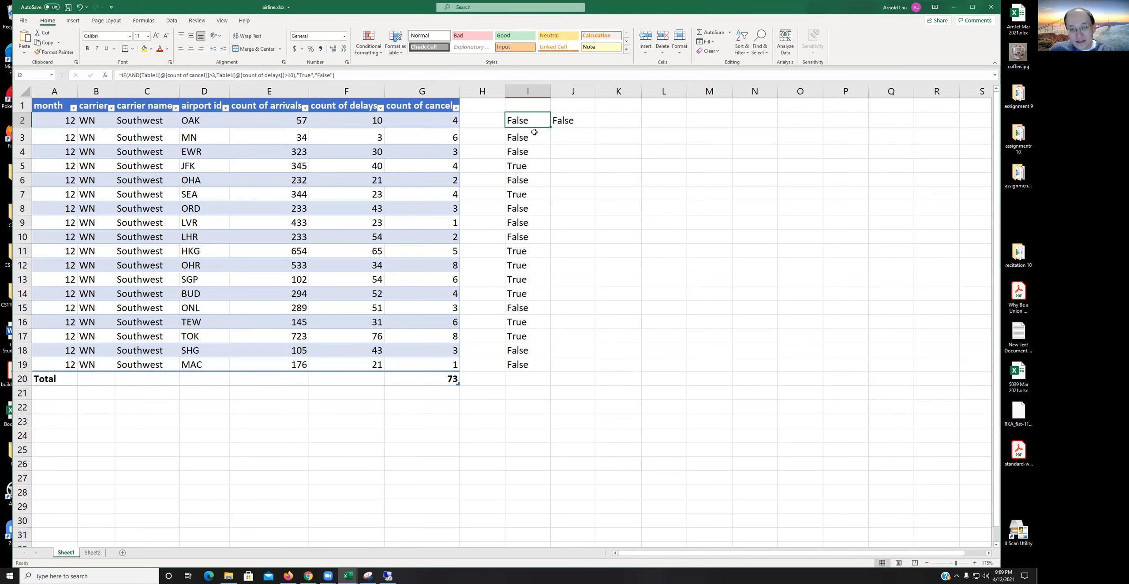
# Step: Fill the J2 formula down through row 19 of the table
pyautogui.click(555, 122)
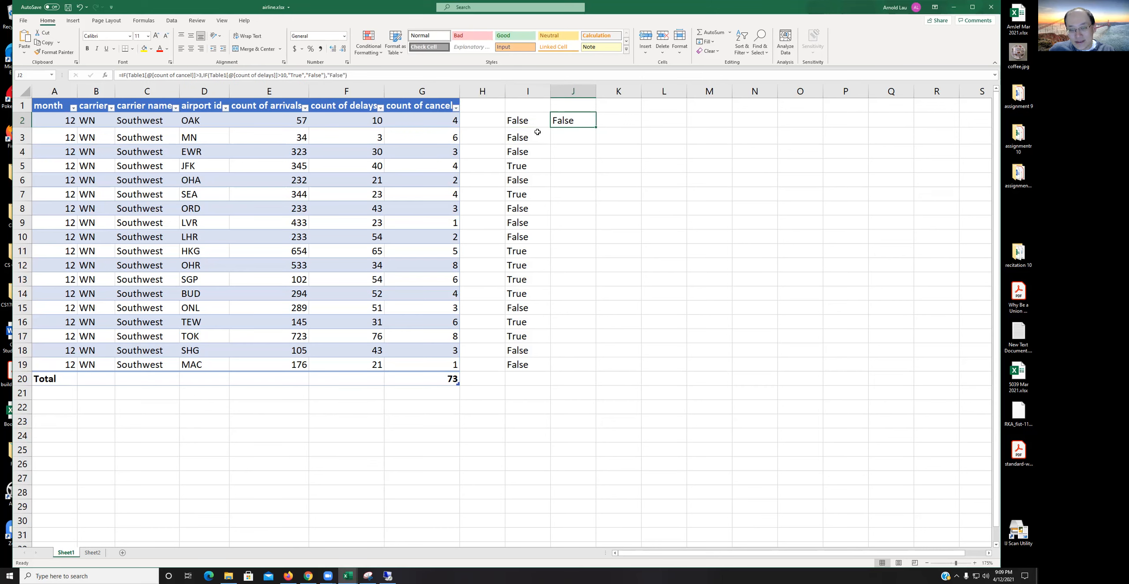
pyautogui.moveTo(597, 128); pyautogui.dragTo(592, 372)
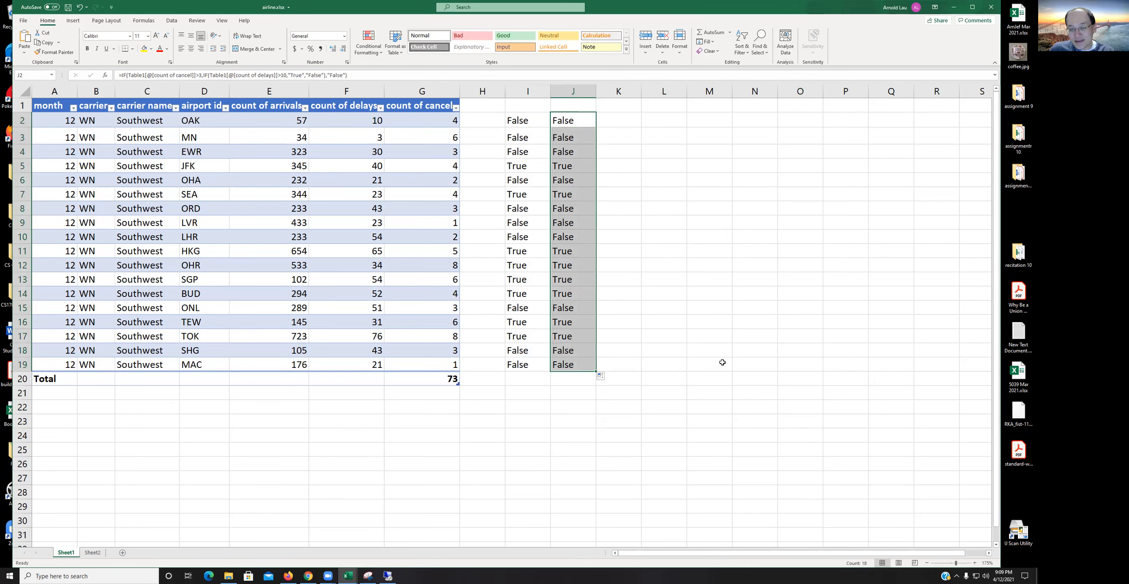
pyautogui.click(627, 434)
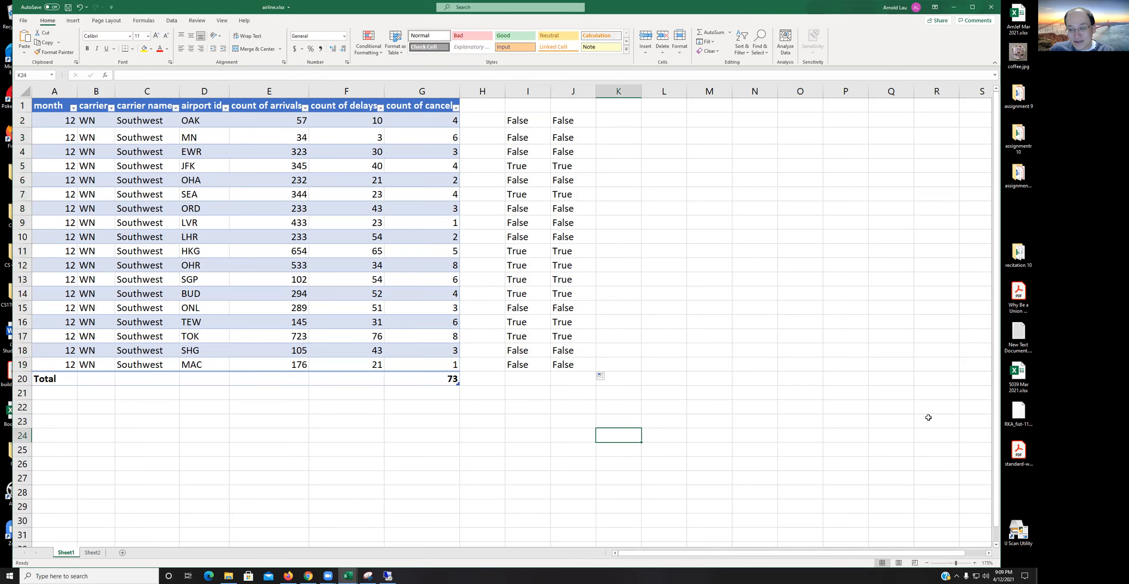